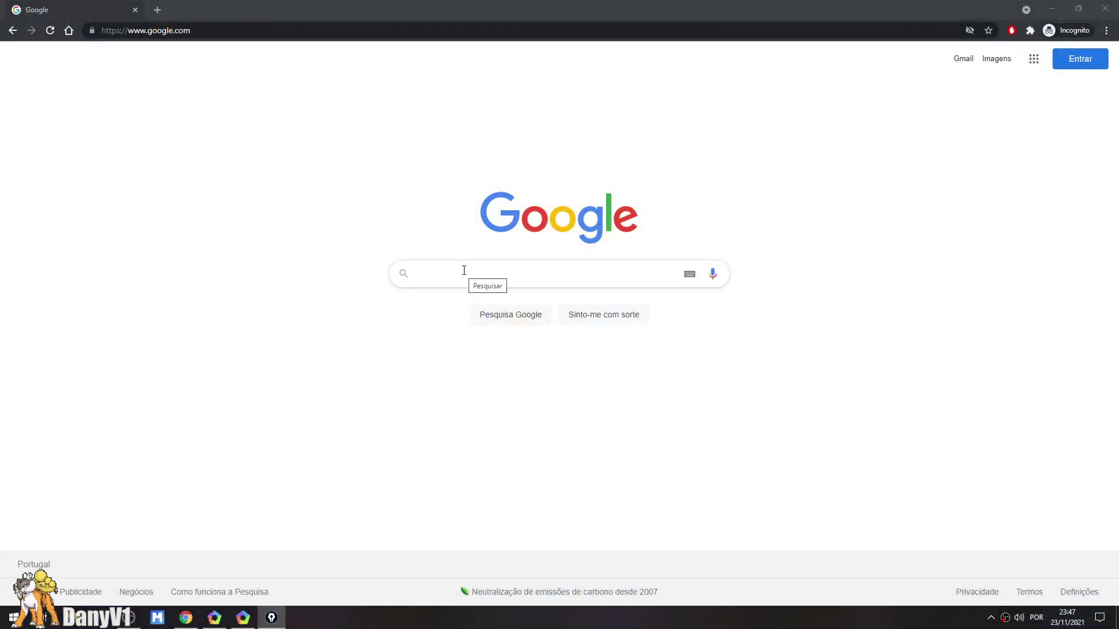
# Search Google for the Android emulators Nox, Memu and Ld player, one after another.
pyautogui.click(464, 270)
pyautogui.write('Nox')
pyautogui.press('Return')
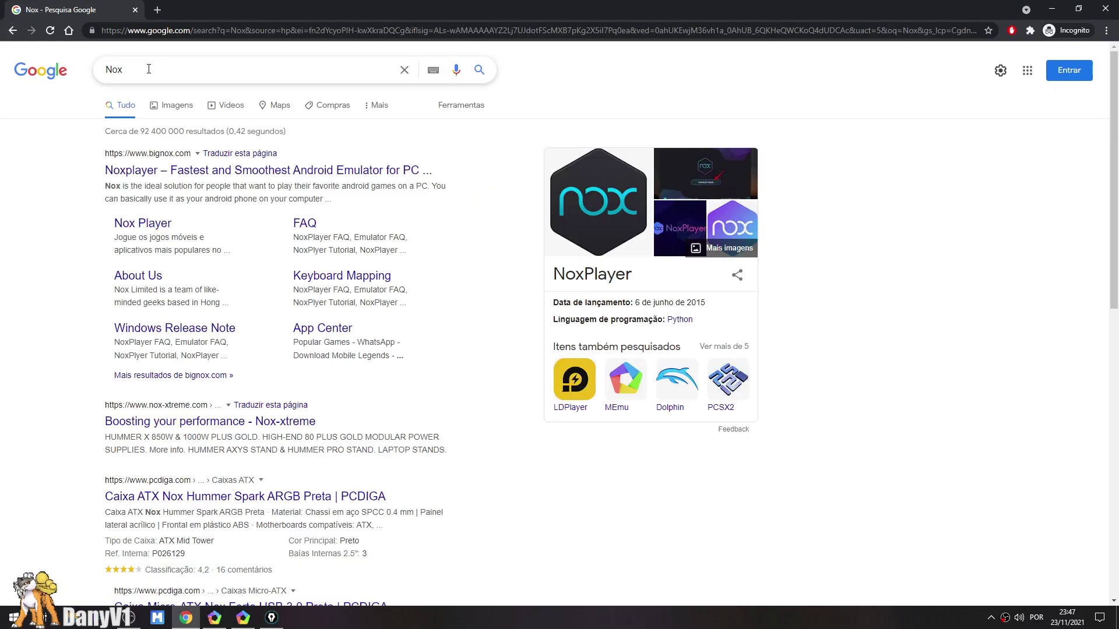
pyautogui.doubleClick(148, 69)
pyautogui.write('Memu')
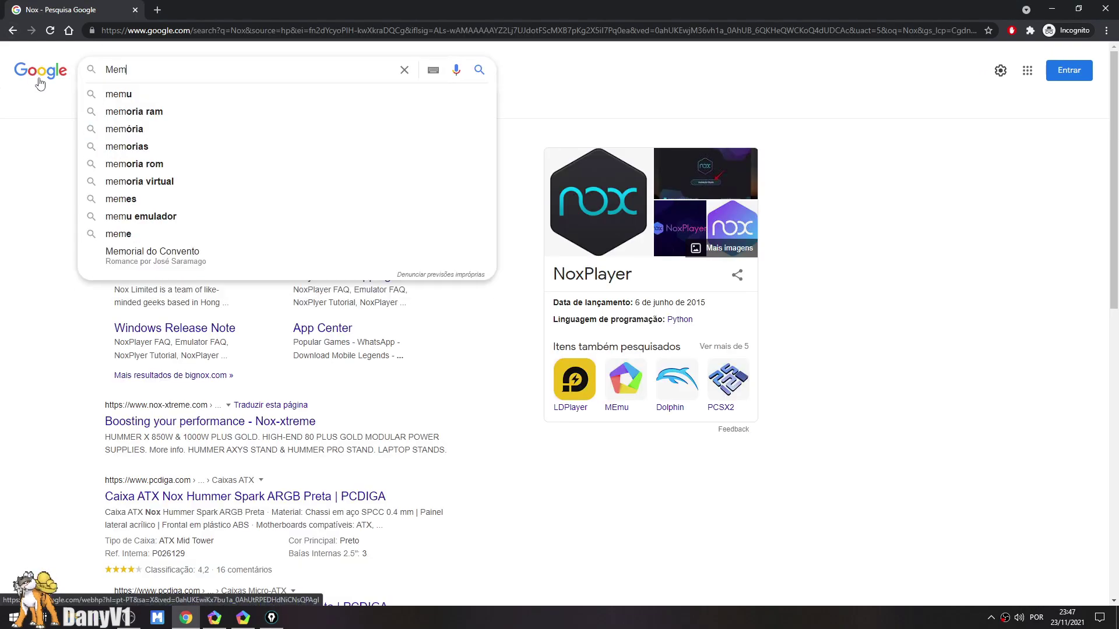
pyautogui.press('Return')
pyautogui.moveTo(185, 80); pyautogui.dragTo(100, 79)
pyautogui.write('Ld player')
pyautogui.press('Return')
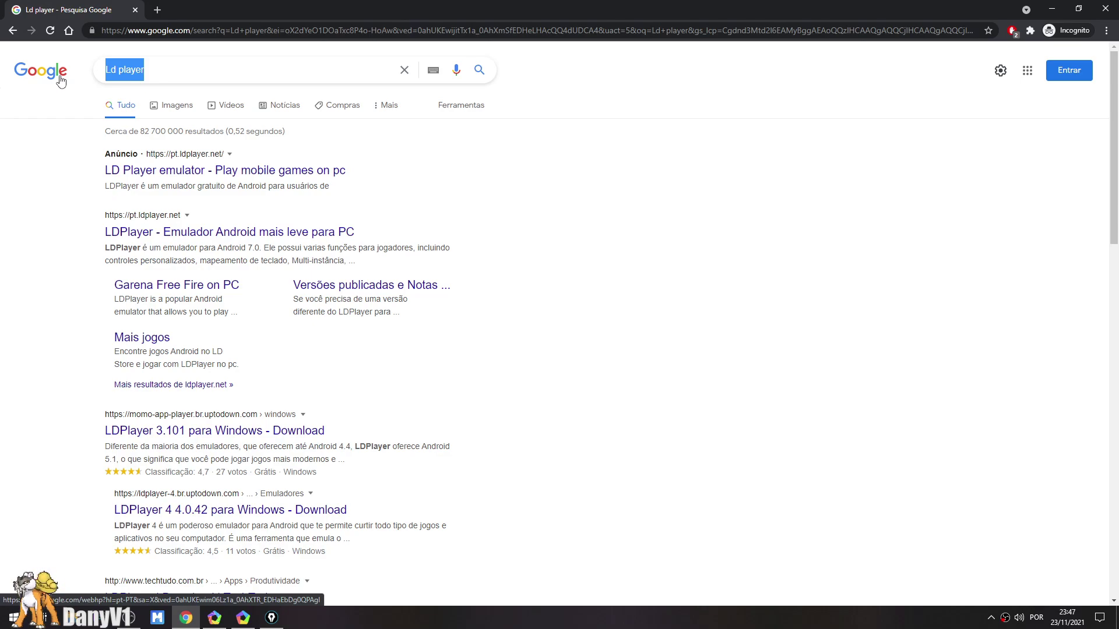
# Search Google for Bluestacks, open its official website and download the BlueStacks installer.
pyautogui.write('Bluestacks')
pyautogui.press('Return')
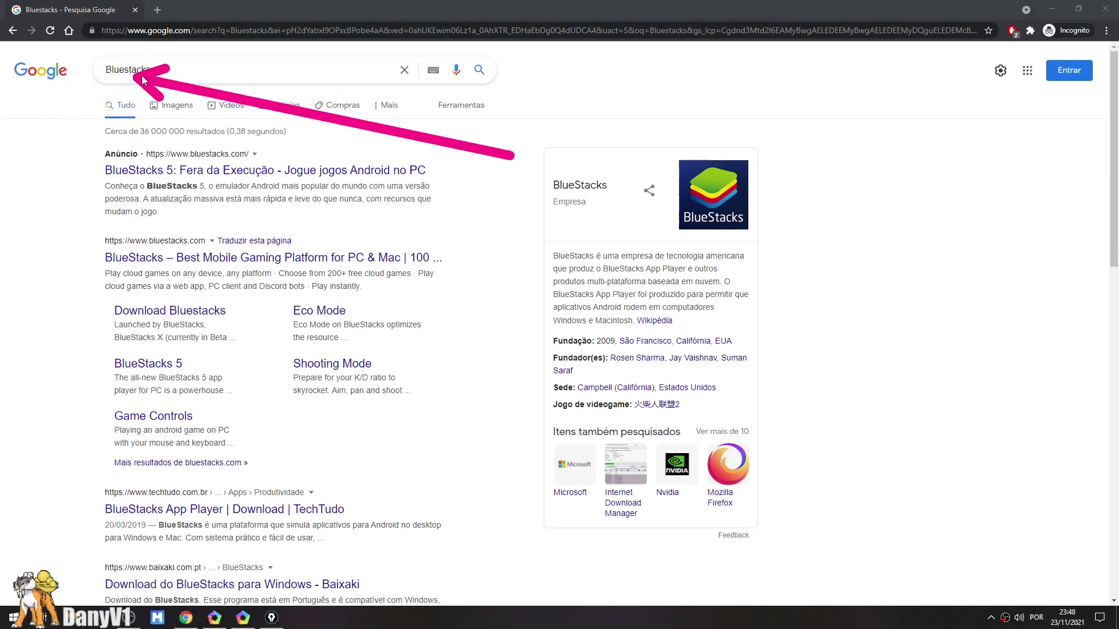
pyautogui.click(235, 259)
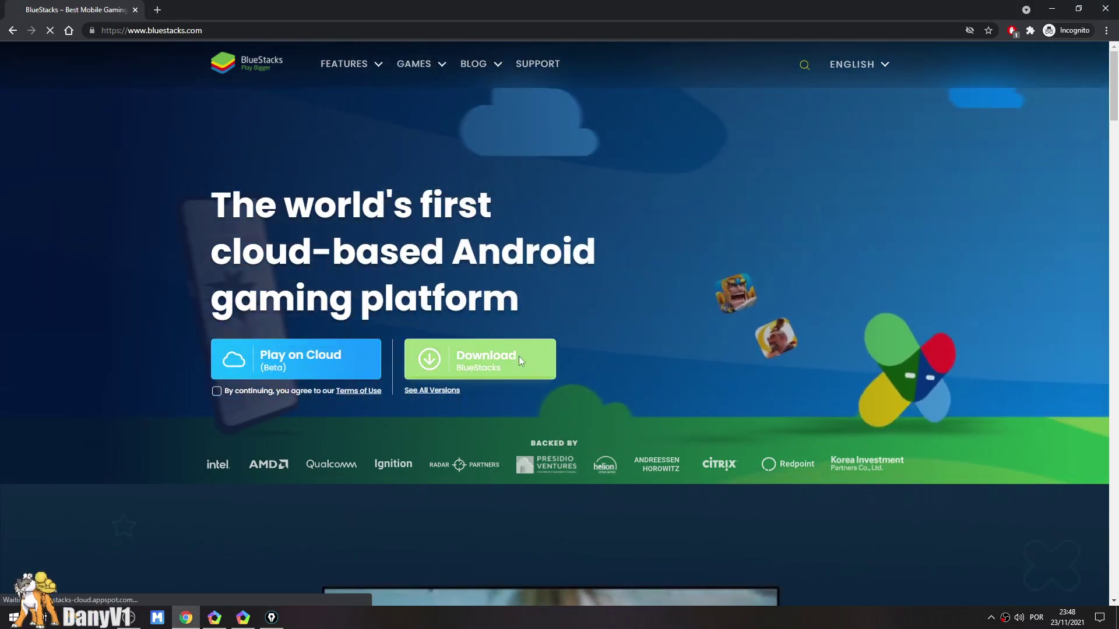
pyautogui.click(519, 366)
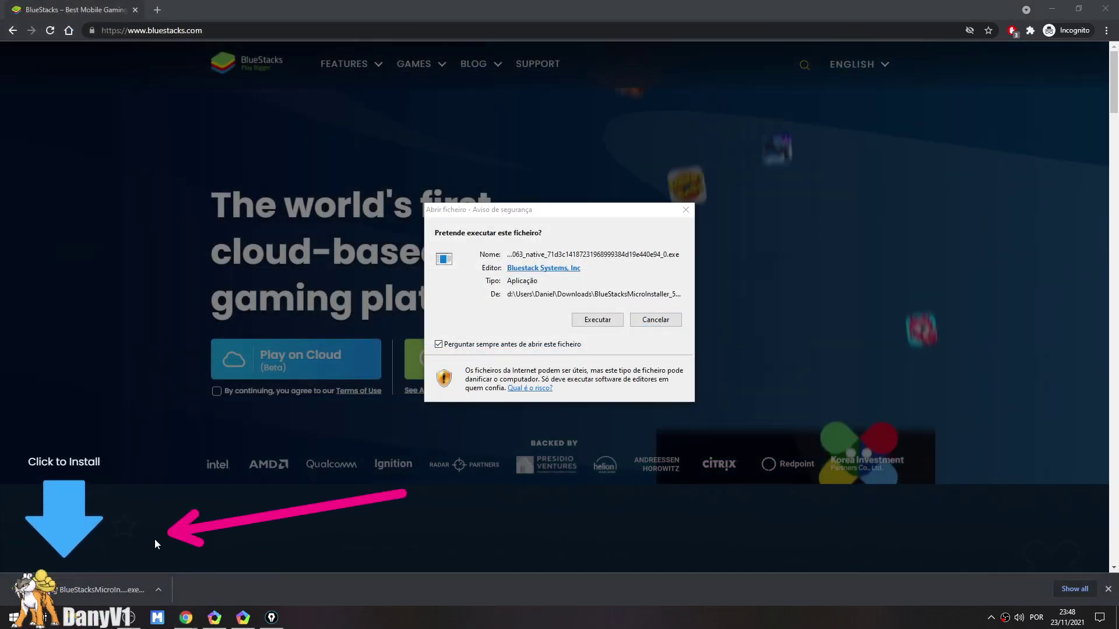
# Run the downloaded BlueStacks installer, accept the security warning and start the default installation.
pyautogui.click(610, 336)
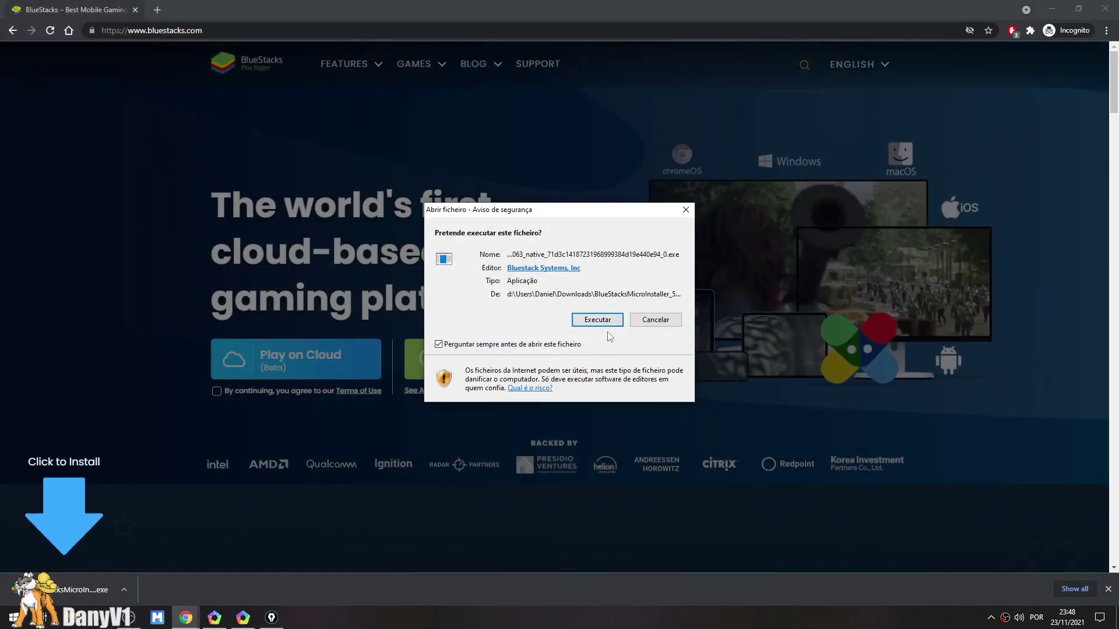
pyautogui.click(601, 318)
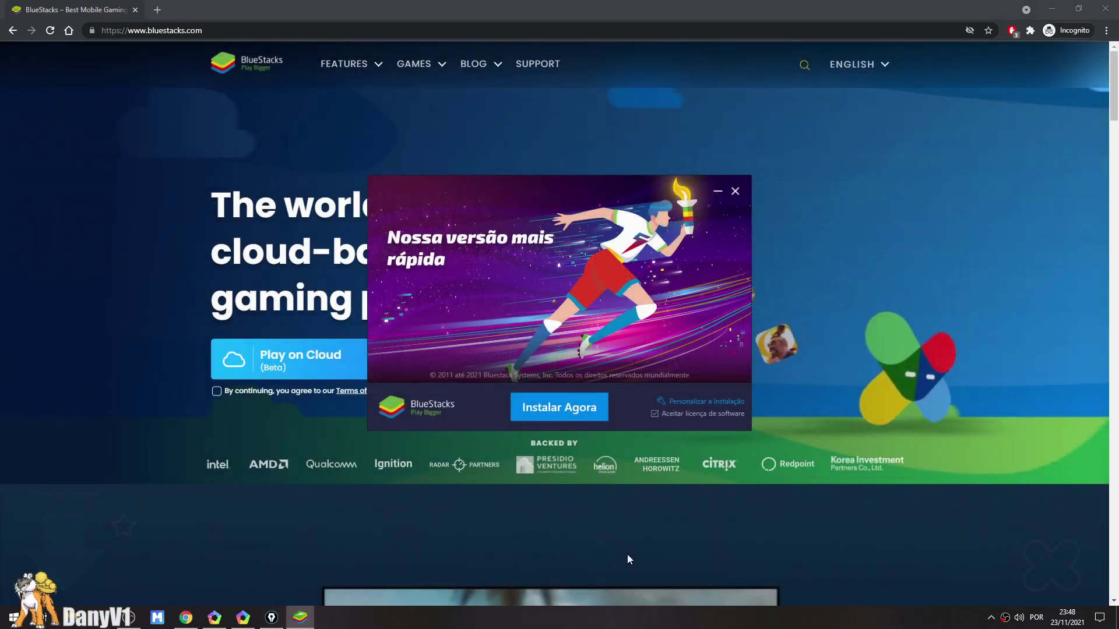
pyautogui.click(610, 463)
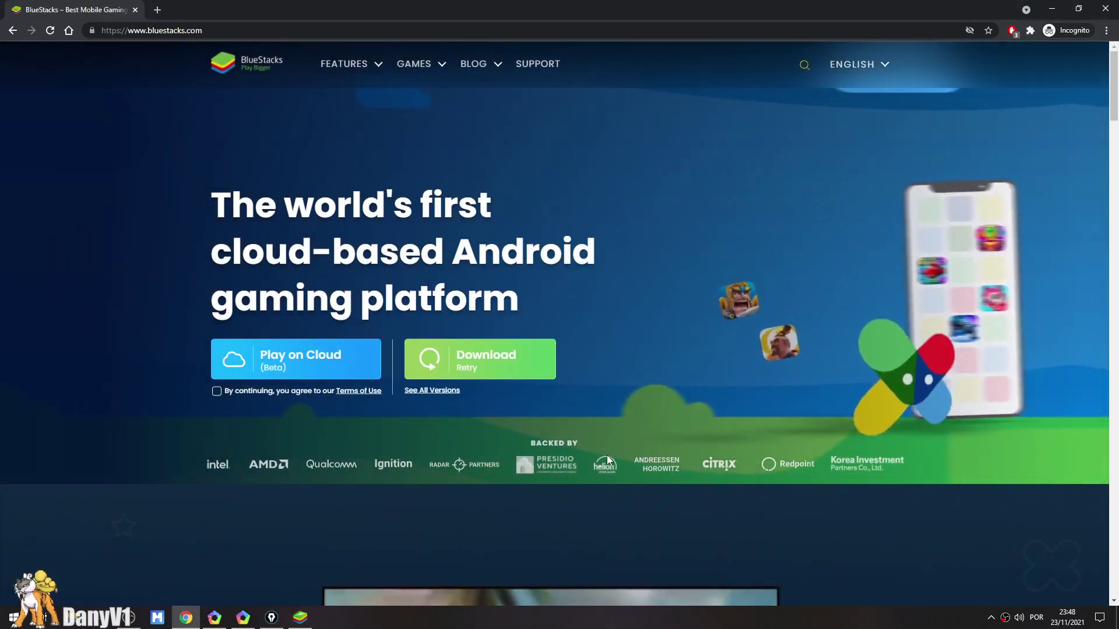
pyautogui.click(309, 621)
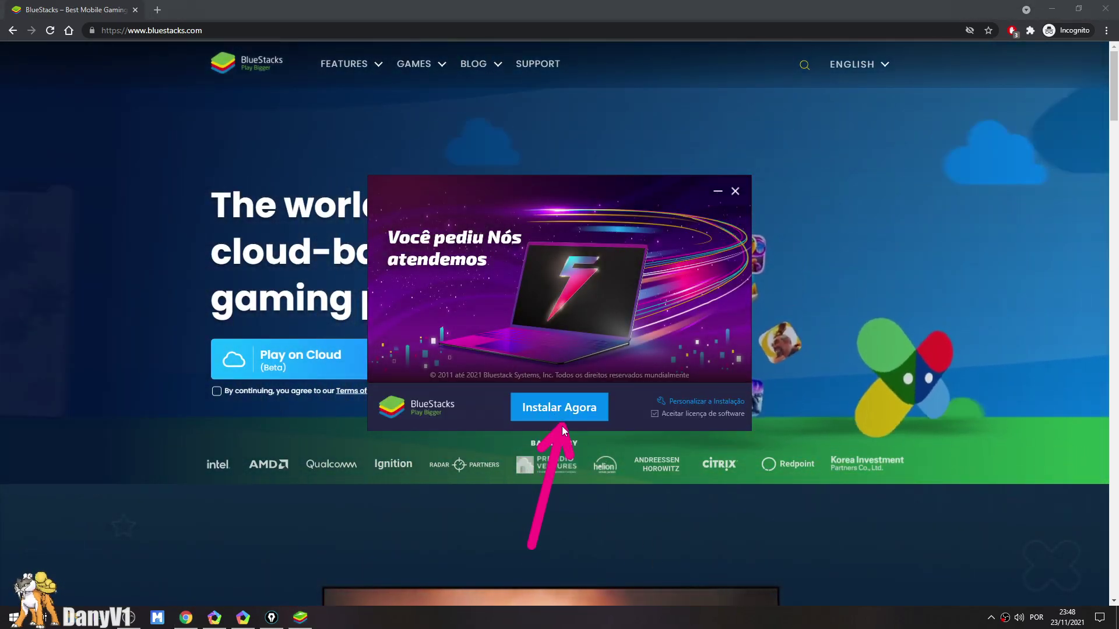
pyautogui.click(591, 412)
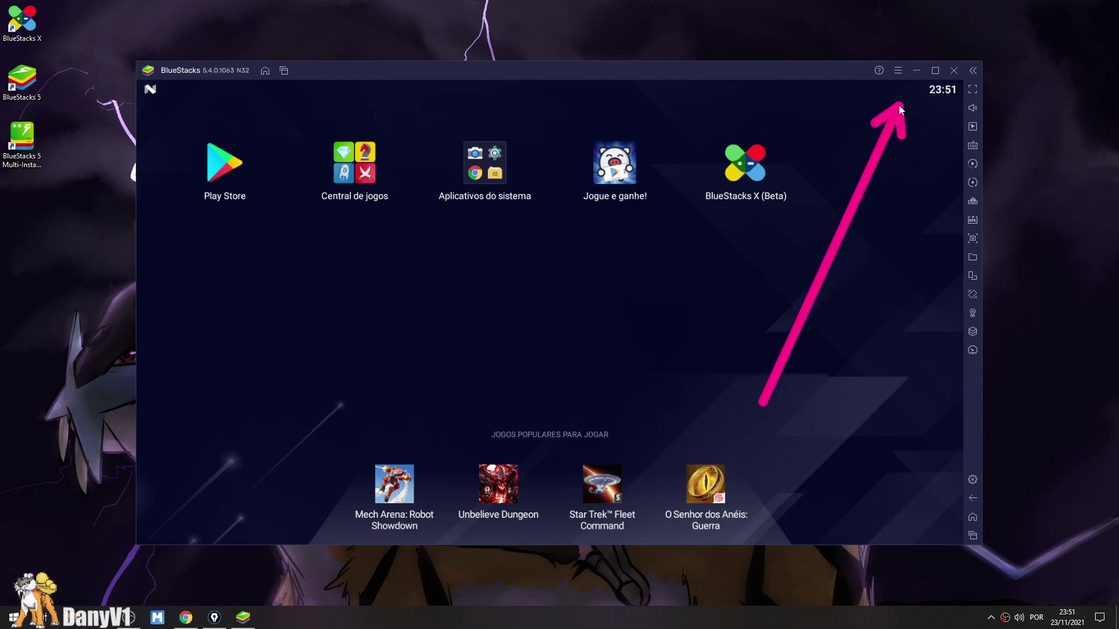
# Set the language to English (United States) in the BlueStacks preferences and close the settings.
pyautogui.click(904, 71)
pyautogui.click(865, 85)
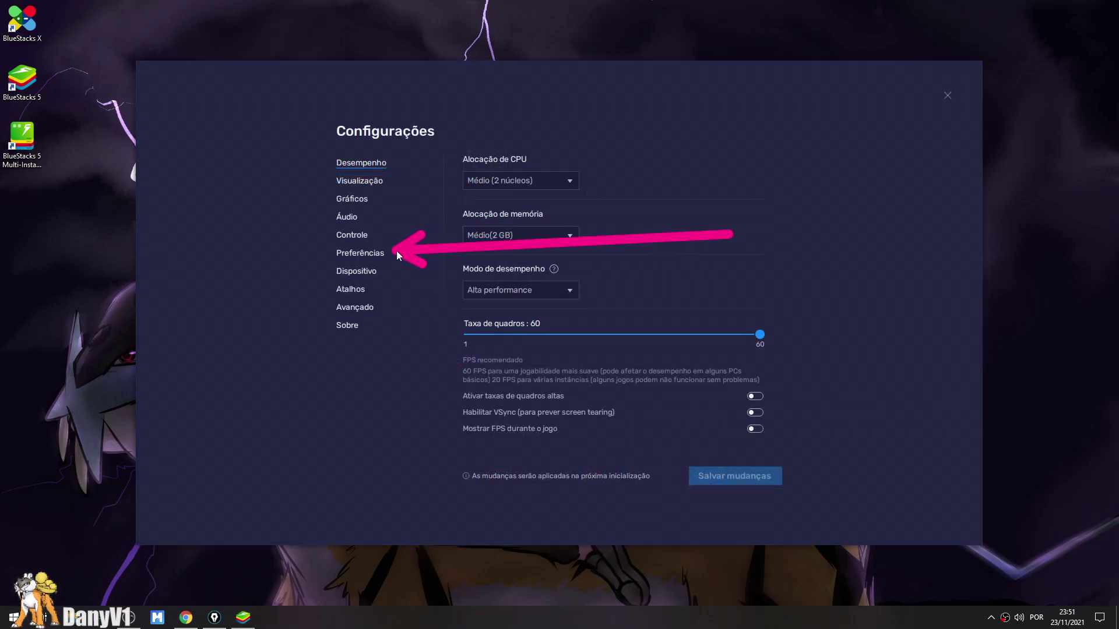
pyautogui.click(366, 254)
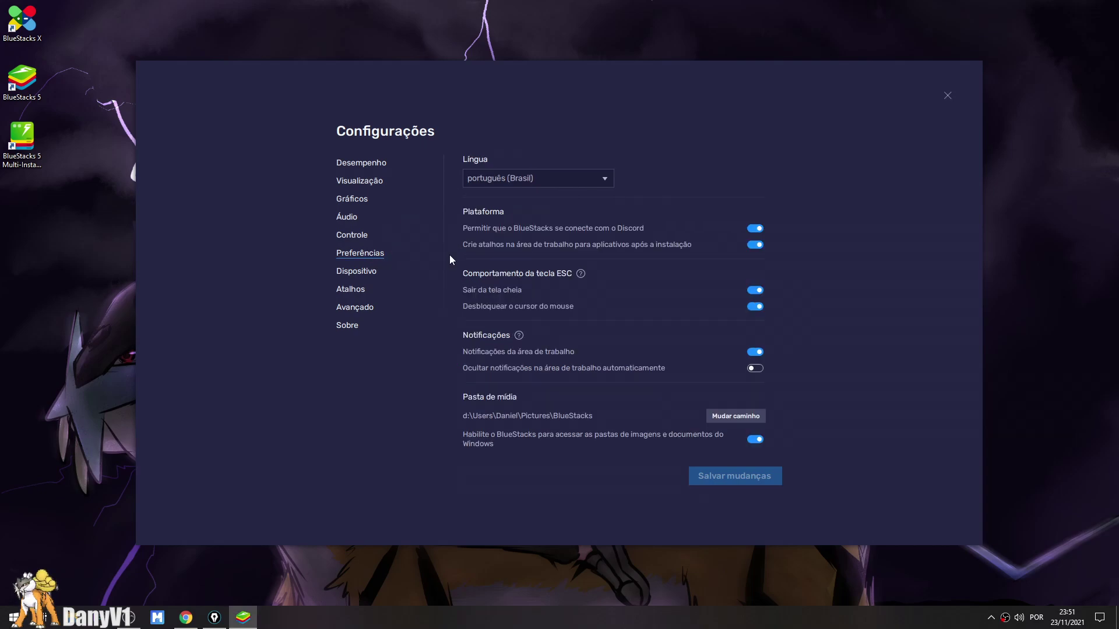
pyautogui.click(606, 180)
pyautogui.scroll(-2, 532, 243)
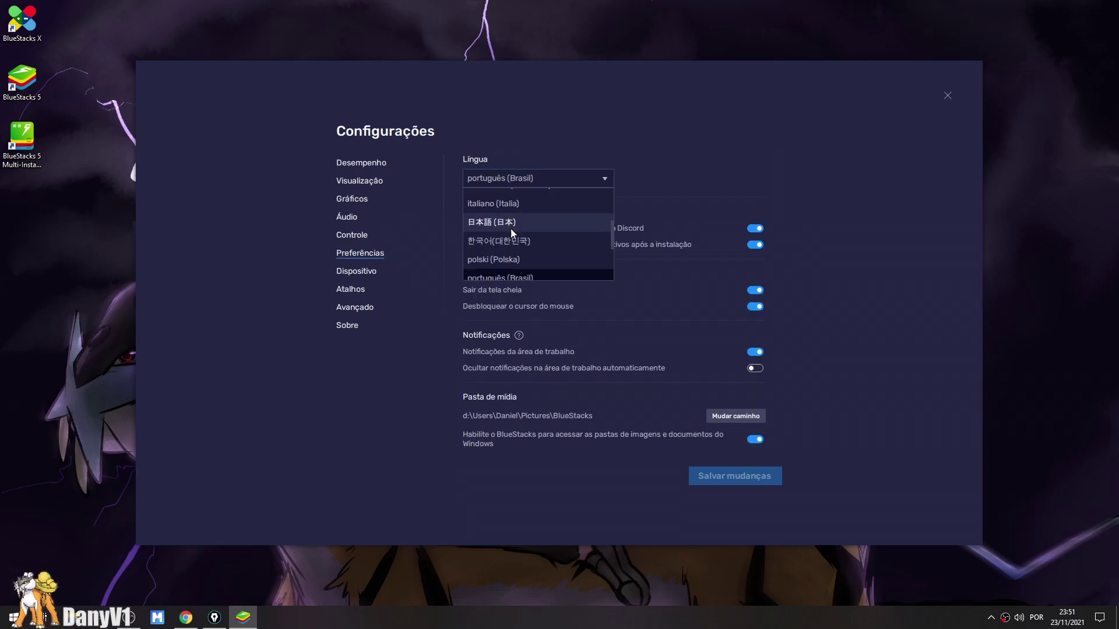
pyautogui.scroll(2, 532, 243)
pyautogui.scroll(3, 532, 243)
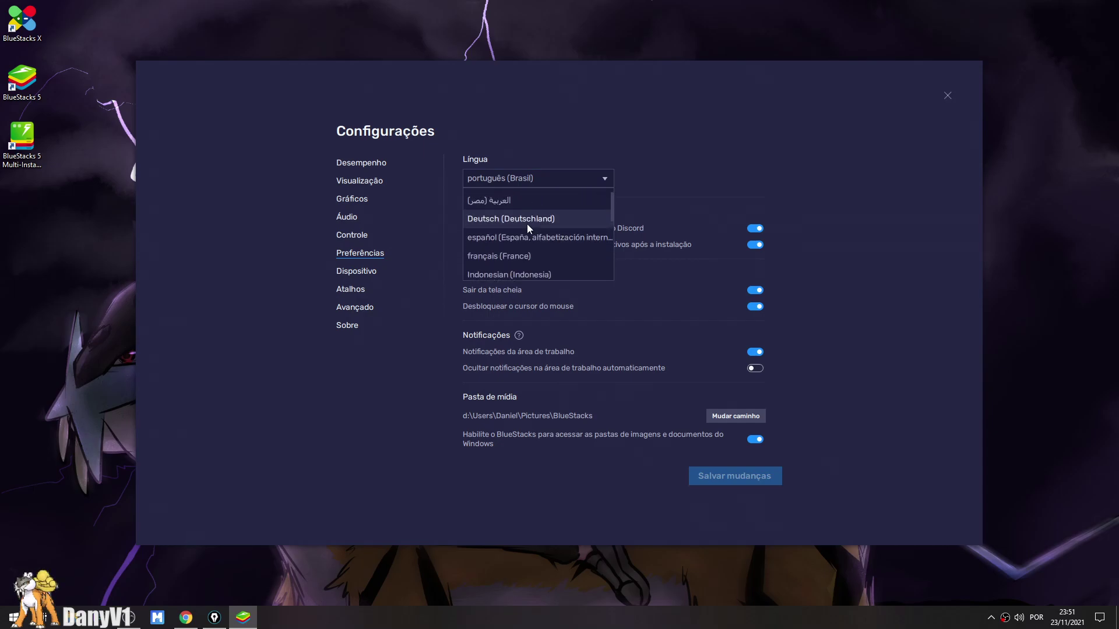
pyautogui.click(531, 198)
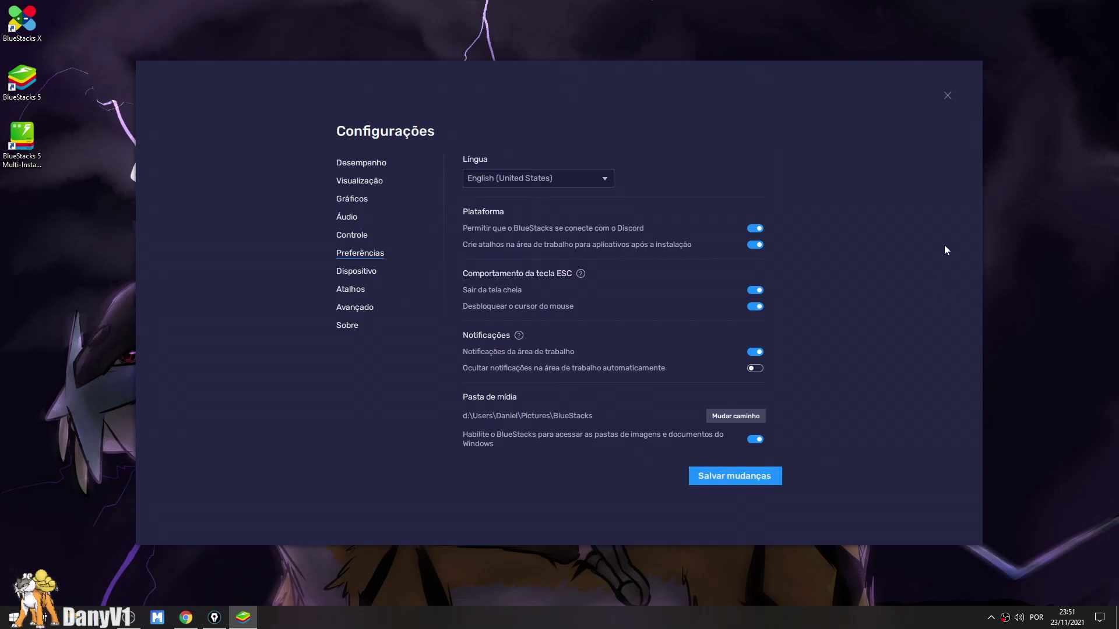
pyautogui.click(948, 95)
# Set the landscape display resolution to 1920 x 1080 in the BlueStacks settings and save the changes.
pyautogui.click(1034, 10)
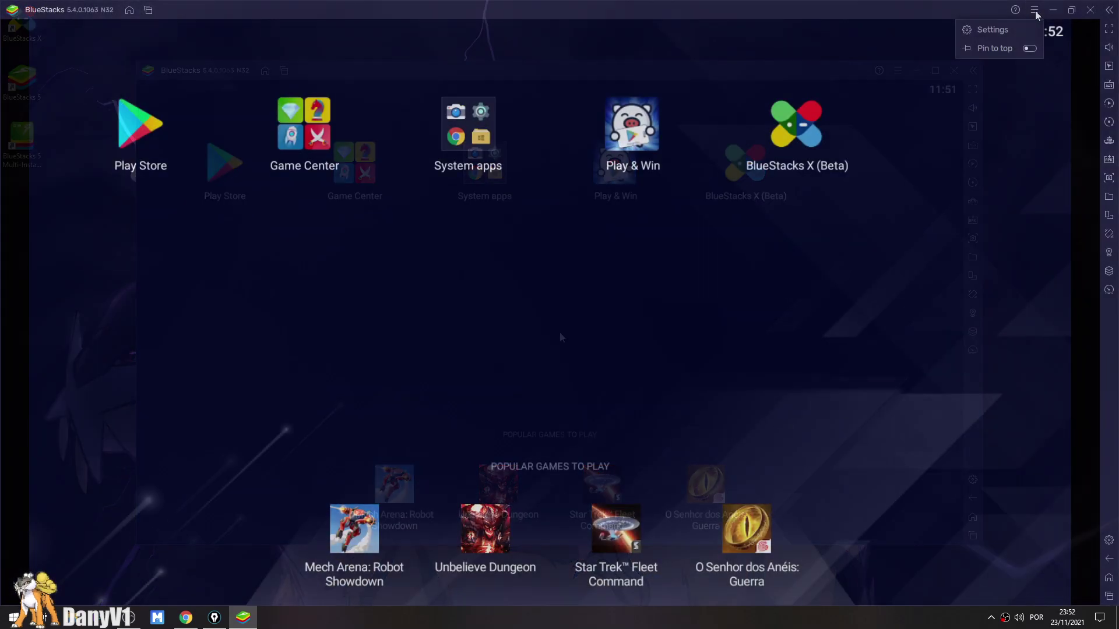
pyautogui.click(979, 34)
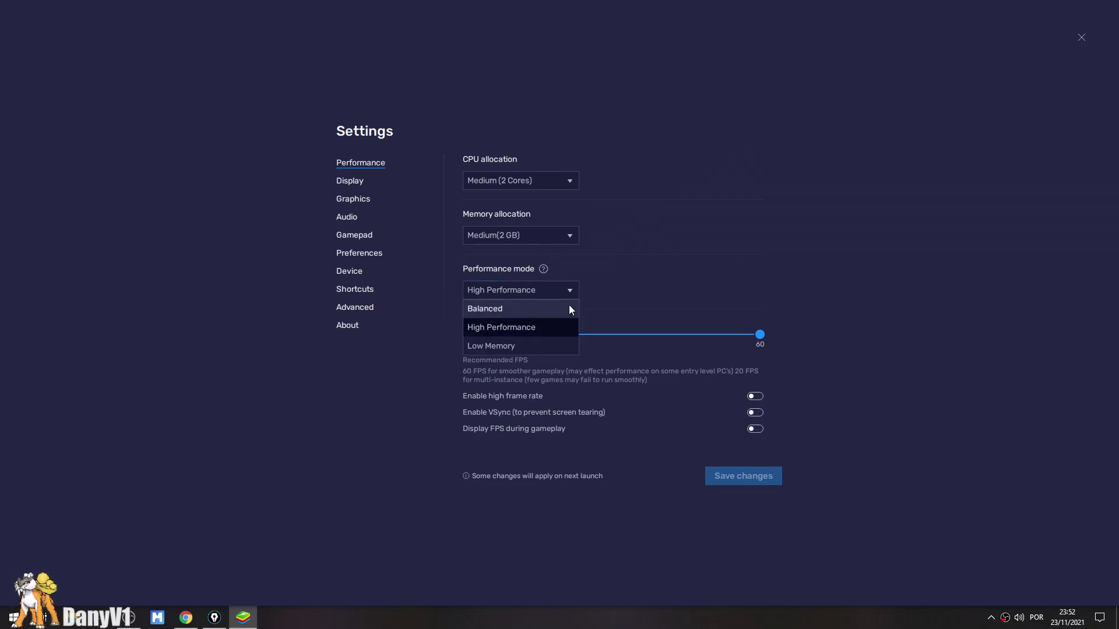
pyautogui.click(662, 216)
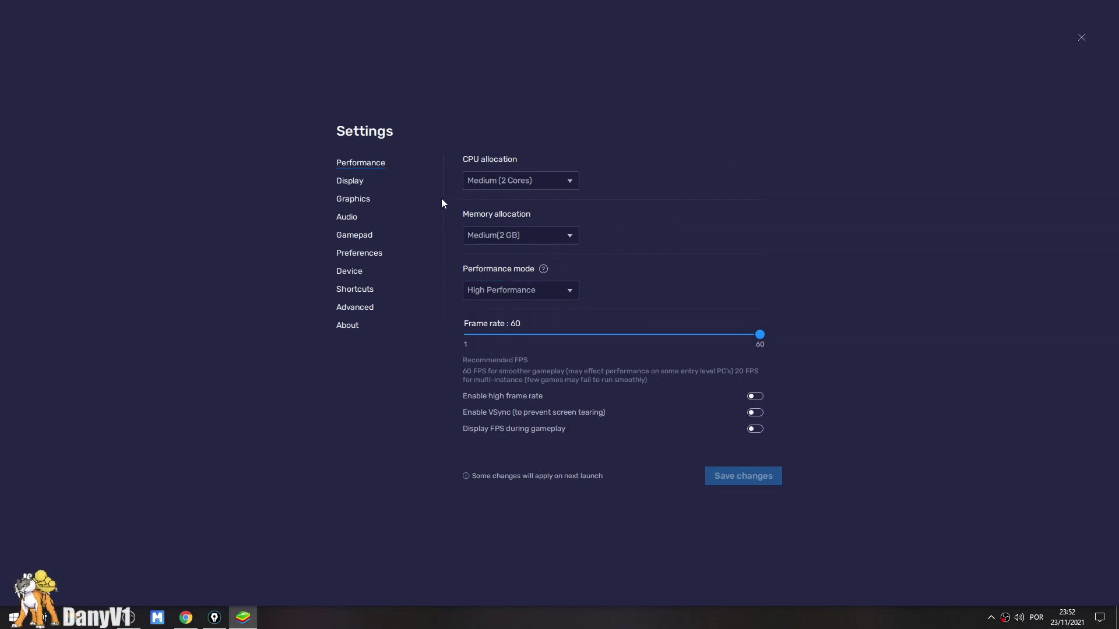
pyautogui.click(350, 183)
pyautogui.moveTo(617, 347); pyautogui.dragTo(612, 347)
pyautogui.click(350, 181)
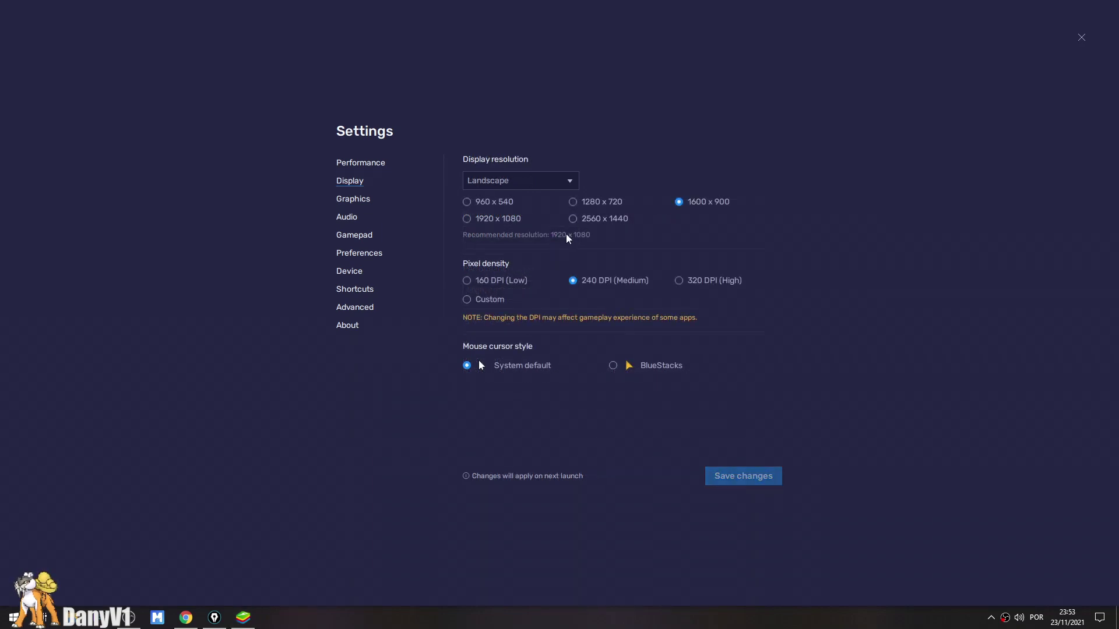
pyautogui.click(518, 217)
pyautogui.click(765, 483)
pyautogui.click(607, 329)
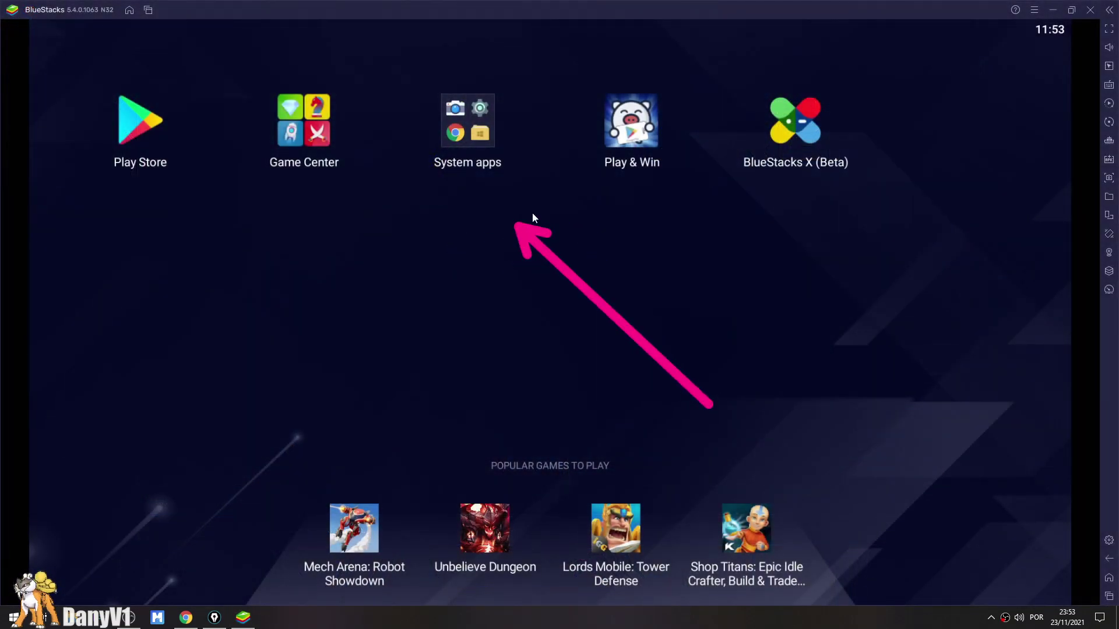
# Open Chrome from the System apps folder, return home and move its icon out of the folder onto the home screen.
pyautogui.click(495, 161)
pyautogui.click(521, 300)
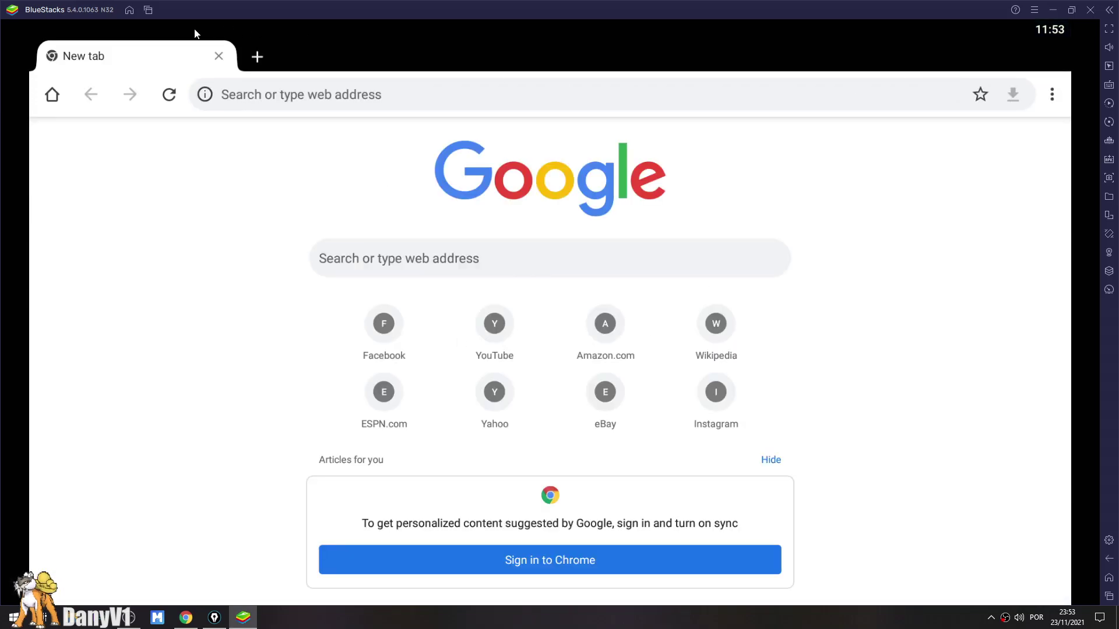
pyautogui.click(129, 10)
pyautogui.click(466, 116)
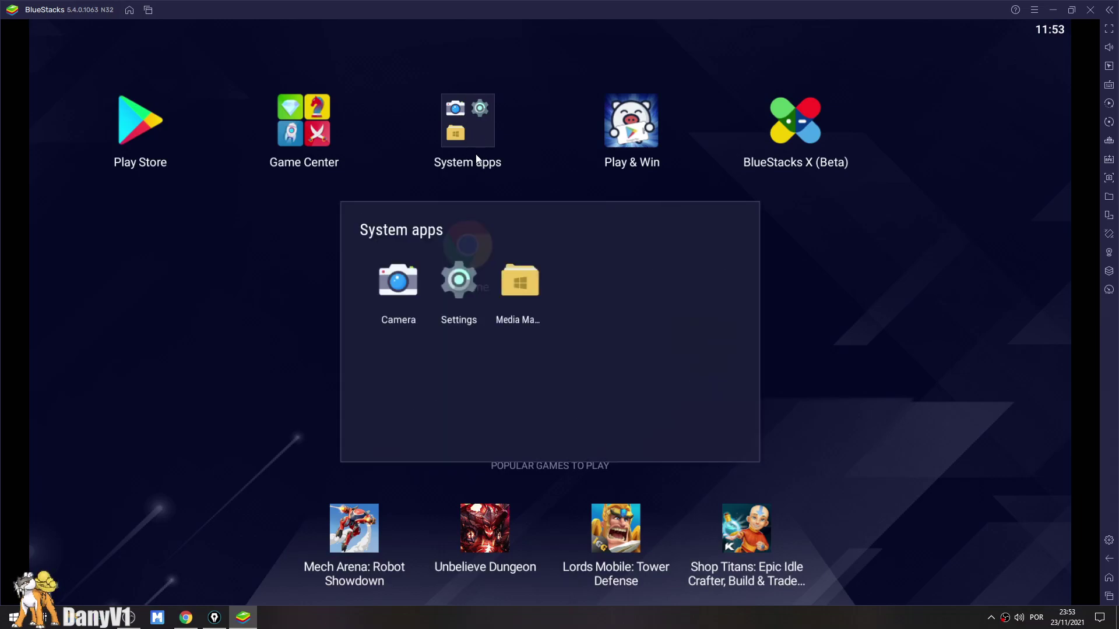
pyautogui.click(757, 315)
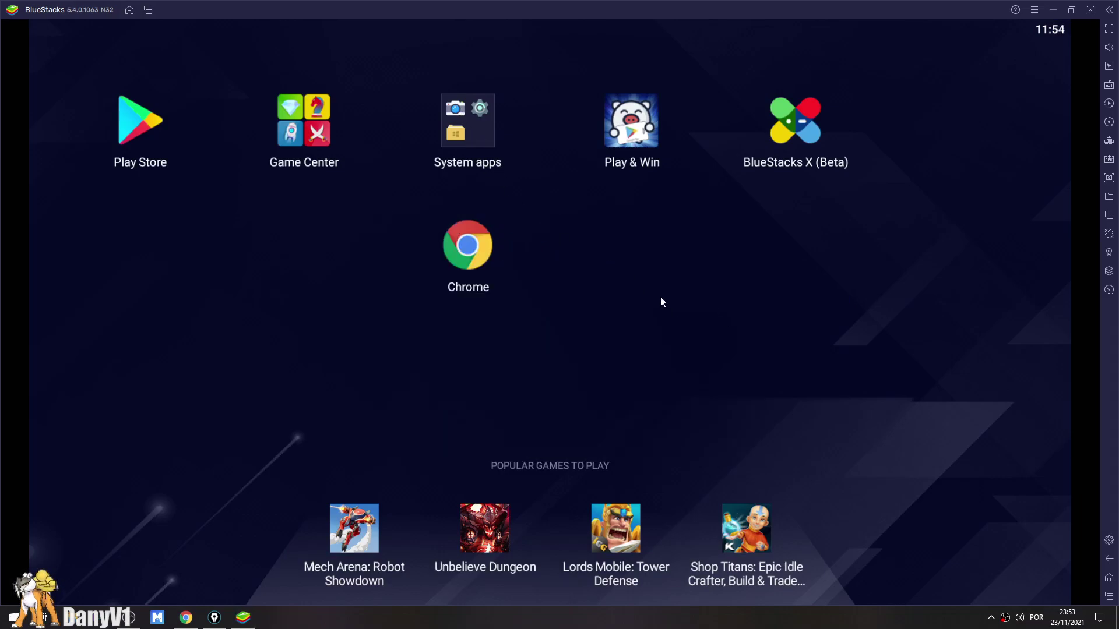
# Open pokeland-legends.club in the emulator's Chrome and go to the site's Downloads page.
pyautogui.click(454, 245)
pyautogui.write('pokeland-legends.')
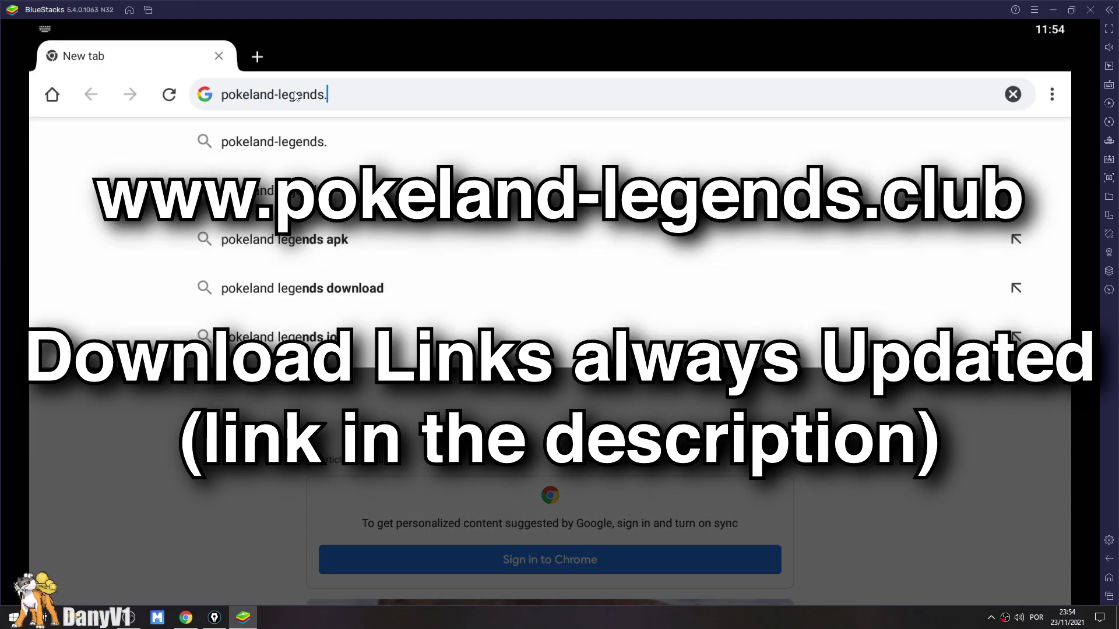
pyautogui.write('club')
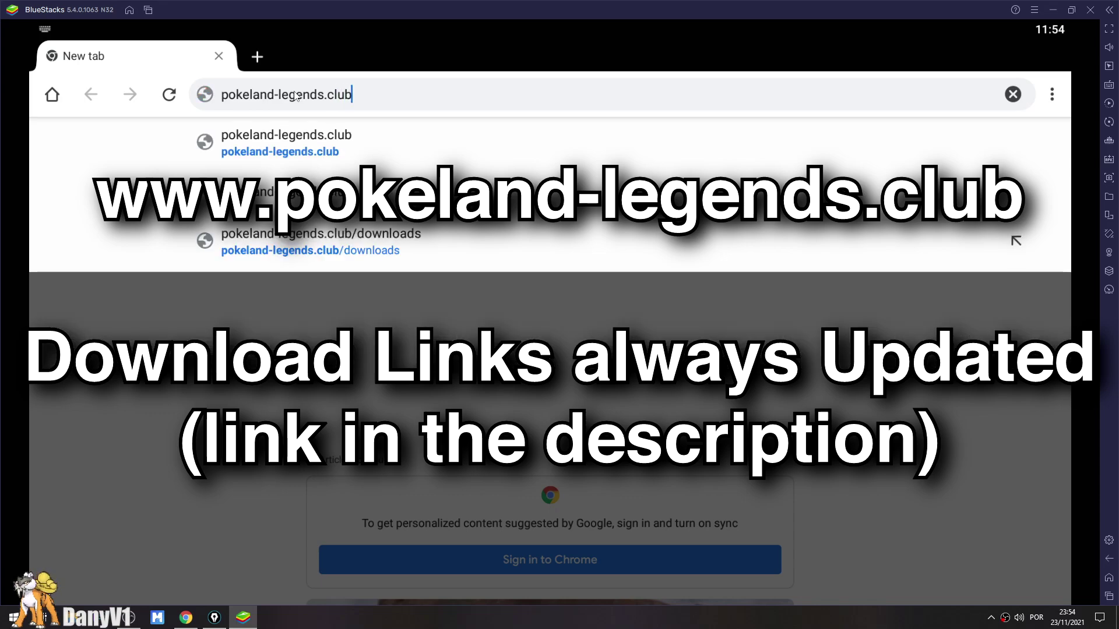
pyautogui.press('Return')
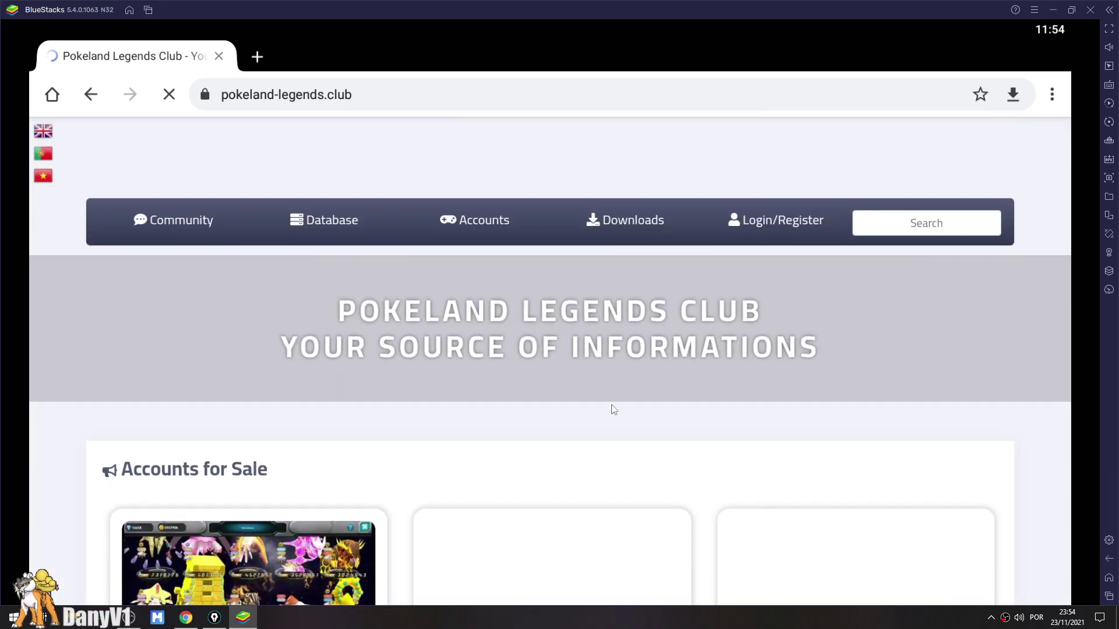
pyautogui.click(621, 223)
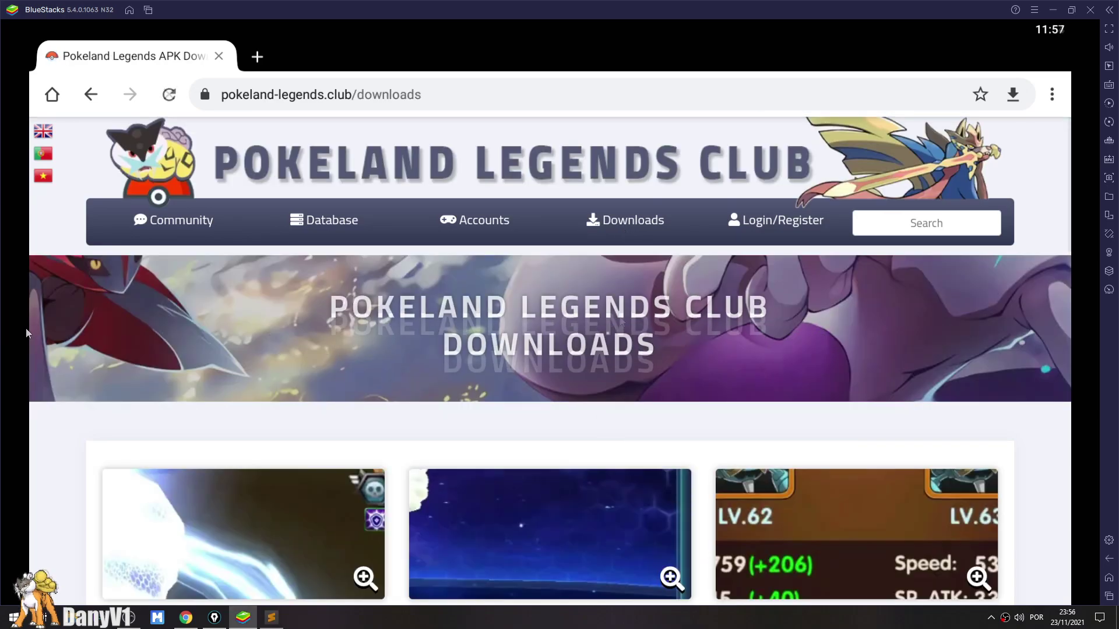
# Choose APK Option 1 for Android among the download links and request the immediate download.
pyautogui.scroll(-10, 60, 345)
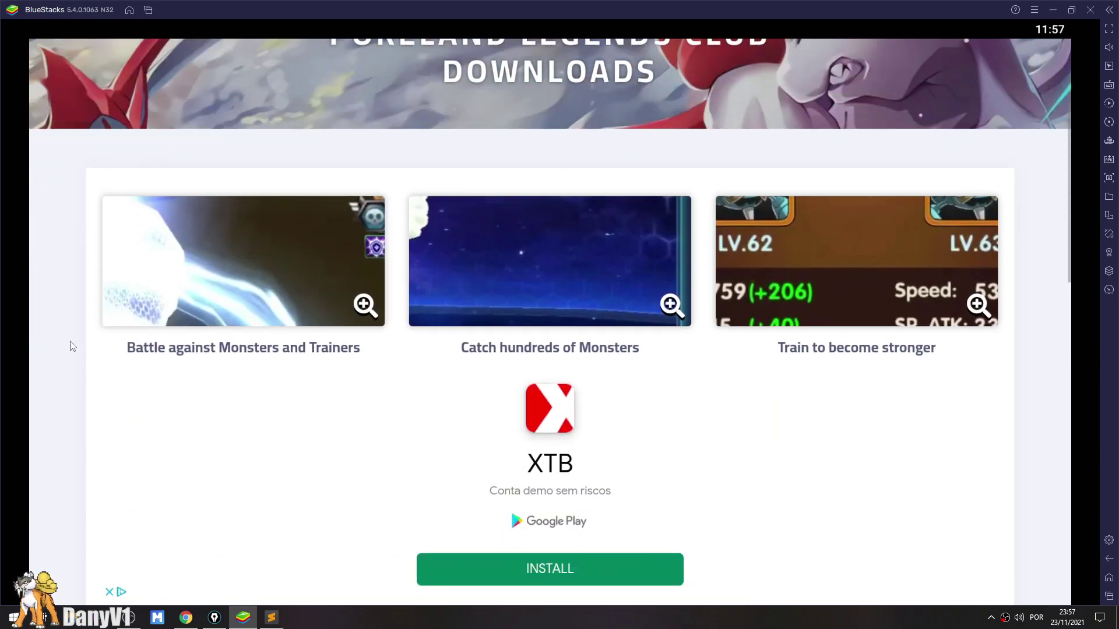
pyautogui.scroll(-4, 75, 343)
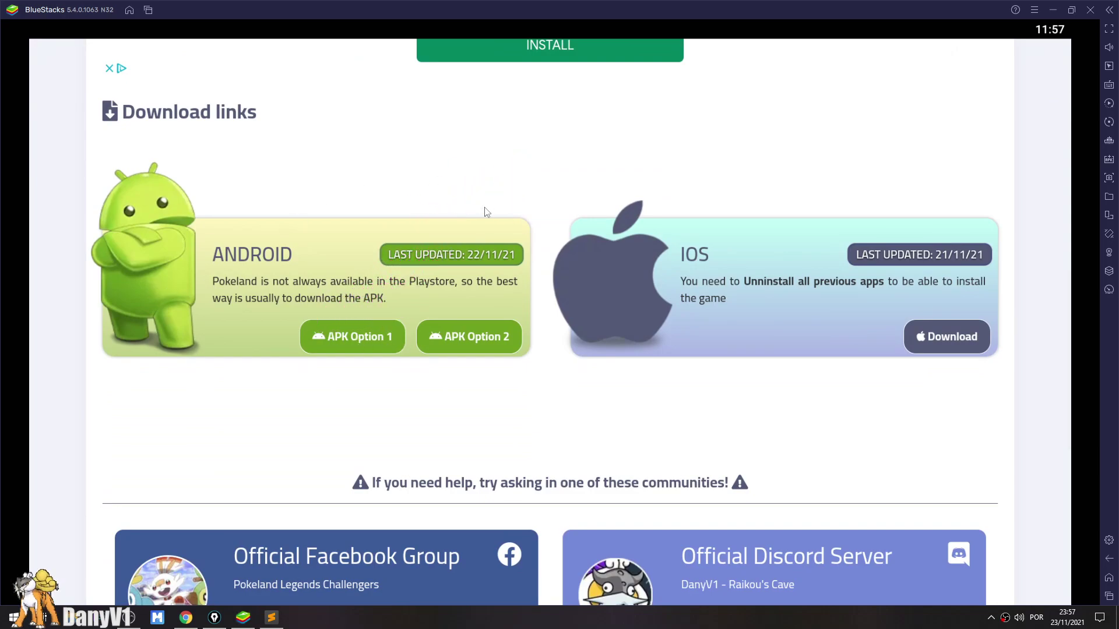
pyautogui.click(356, 338)
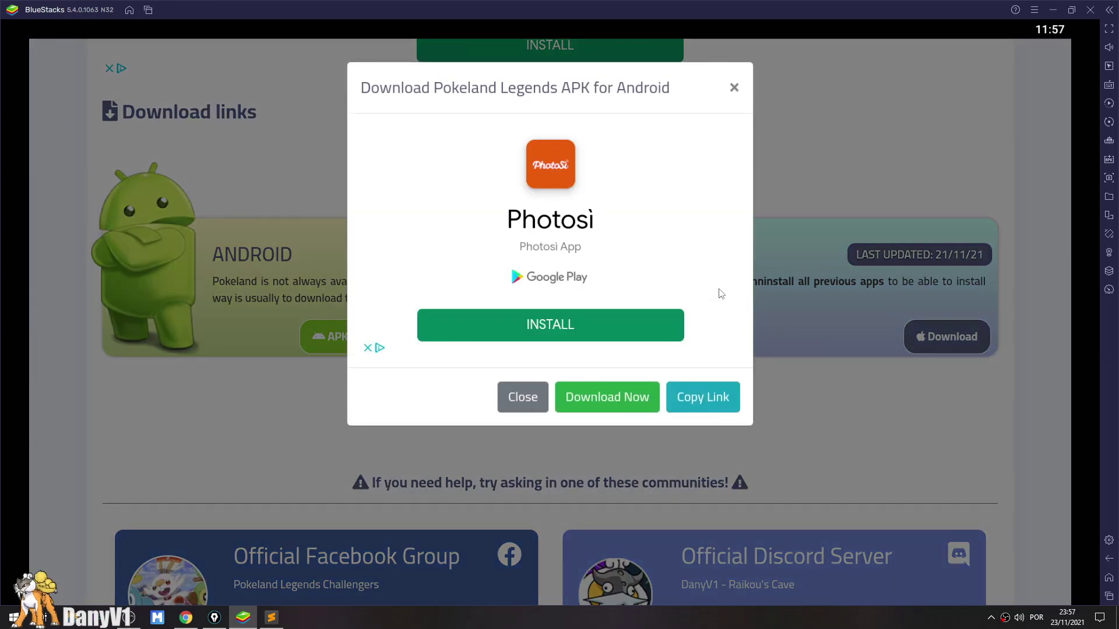
pyautogui.click(619, 396)
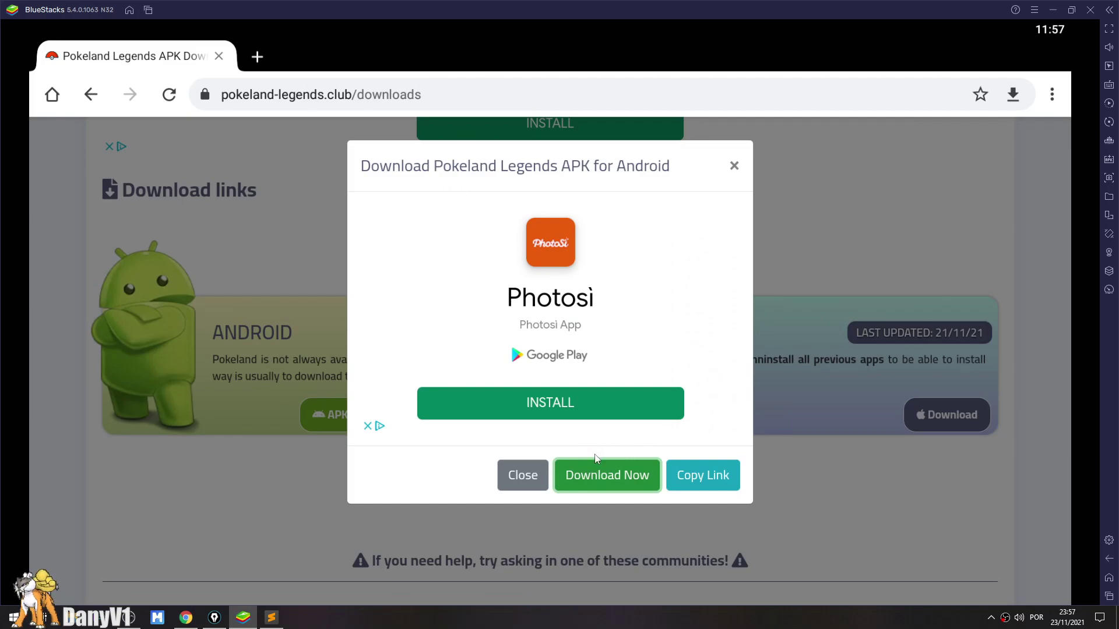
# Copy the Pokeland Legends APK link and load it in a new browser tab to download the file.
pyautogui.click(704, 475)
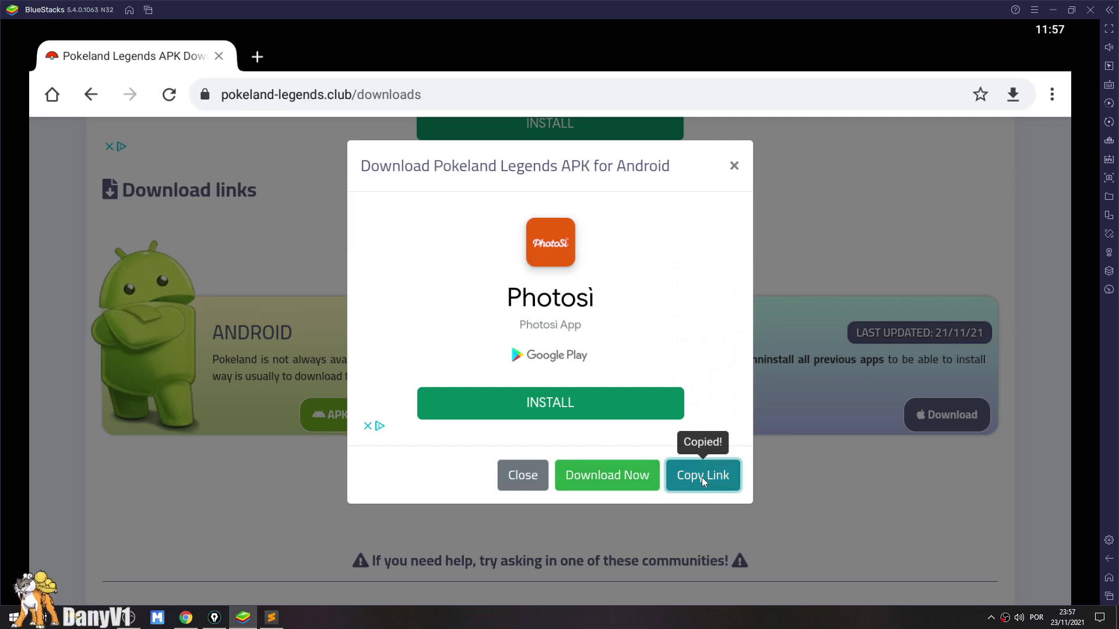
pyautogui.click(257, 57)
pyautogui.click(347, 96)
pyautogui.click(417, 151)
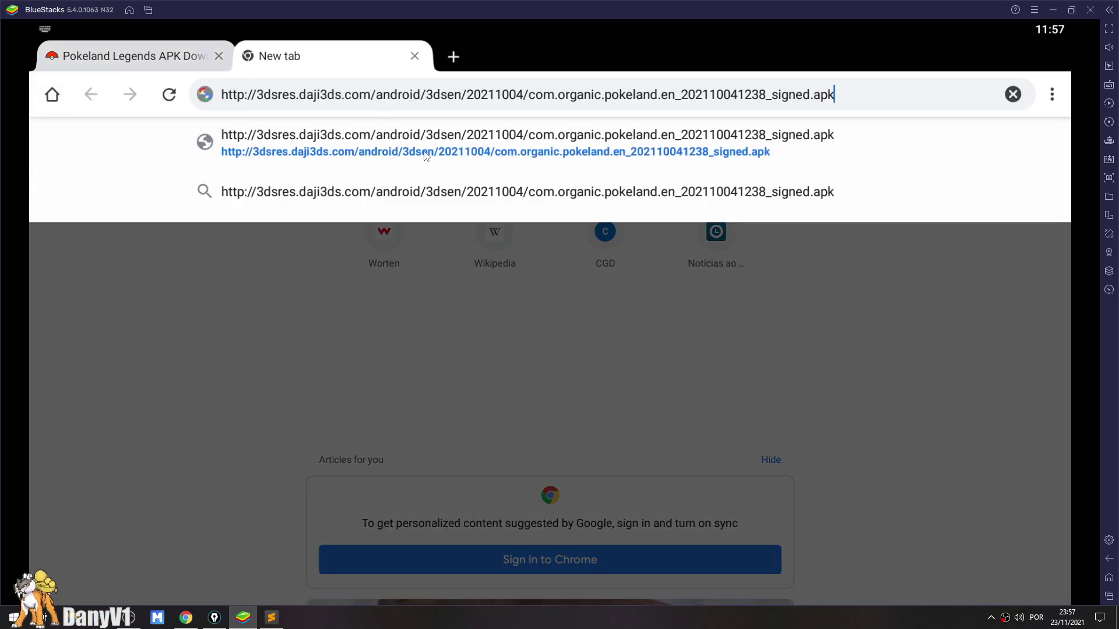
pyautogui.press('Return')
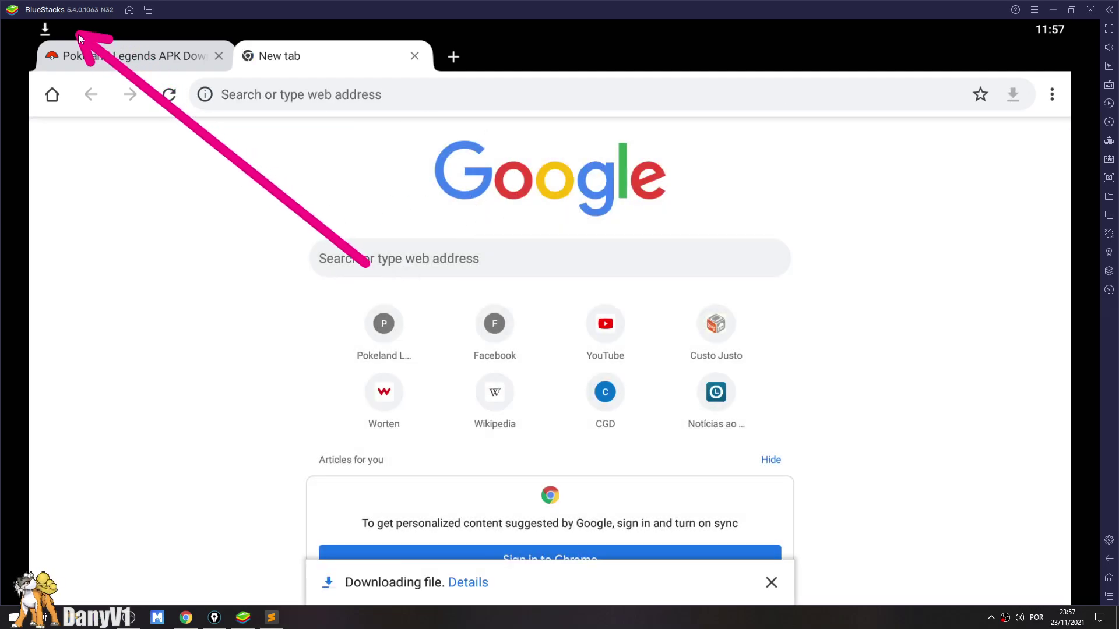
# Open the downloaded Pokeland APK from the emulator's notifications and install the application.
pyautogui.moveTo(105, 36); pyautogui.dragTo(112, 336)
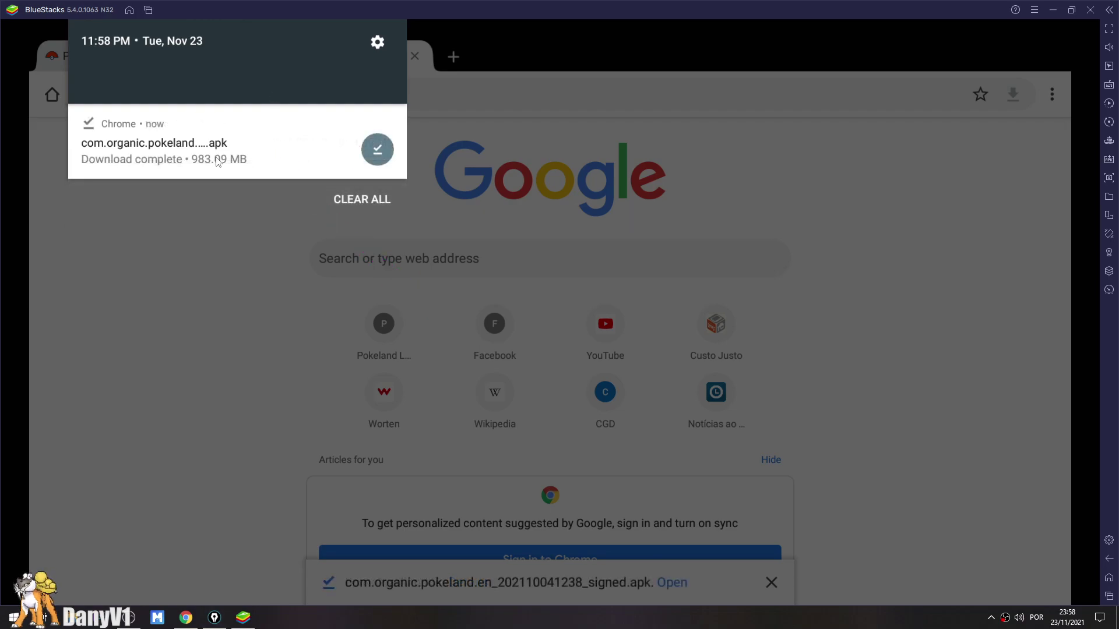
pyautogui.click(216, 160)
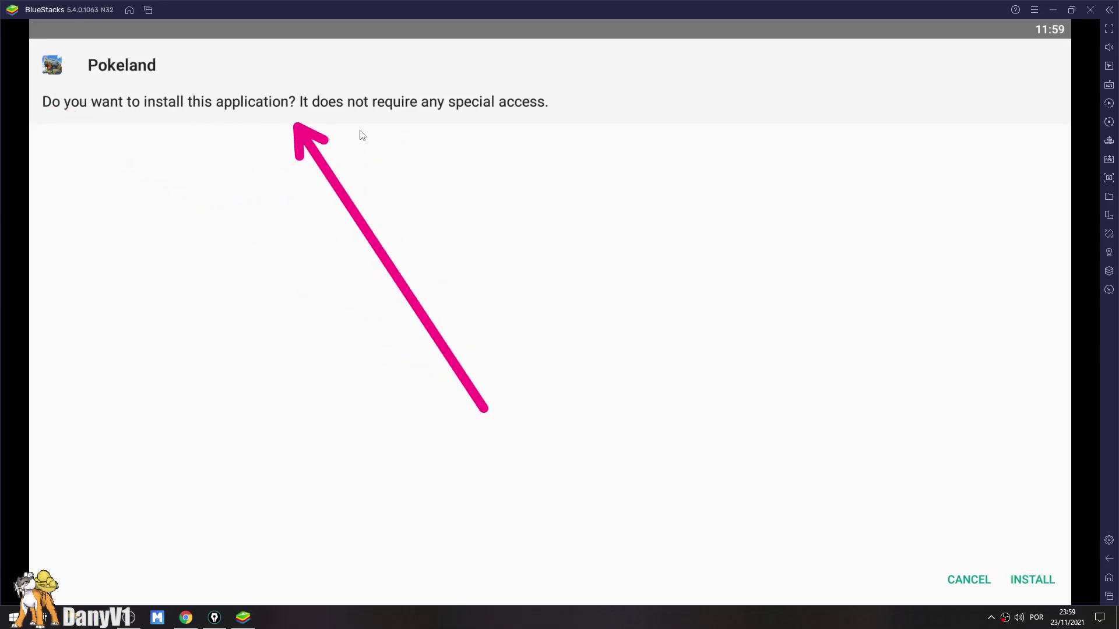
pyautogui.click(1020, 581)
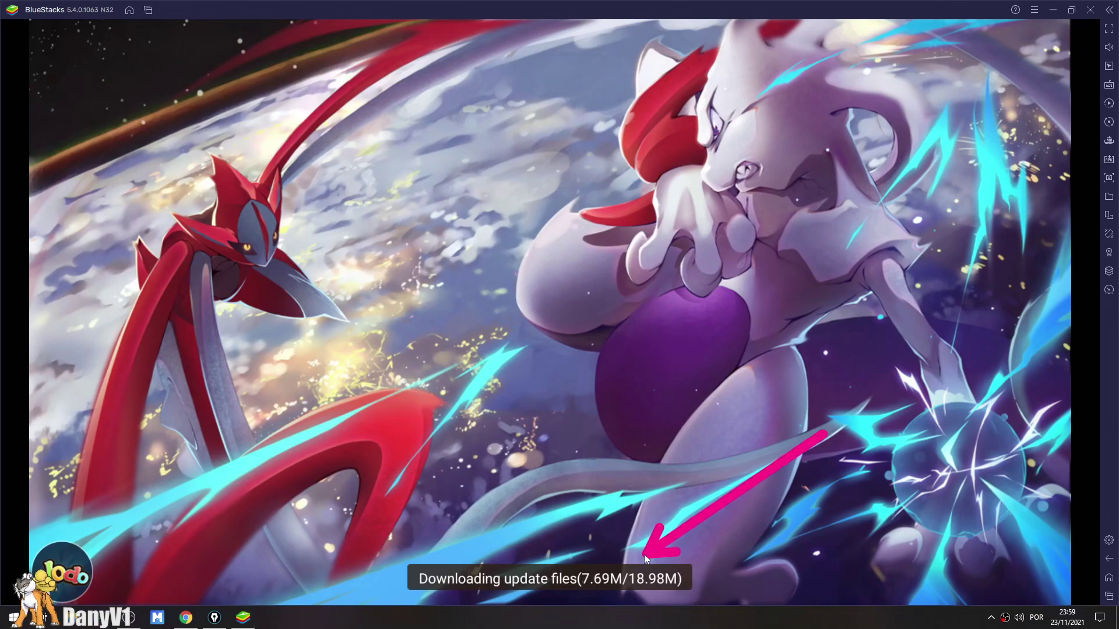
# Mute the emulator's volume while the Pokeland game is running.
pyautogui.moveTo(65, 574); pyautogui.dragTo(76, 289)
pyautogui.moveTo(1053, 51)
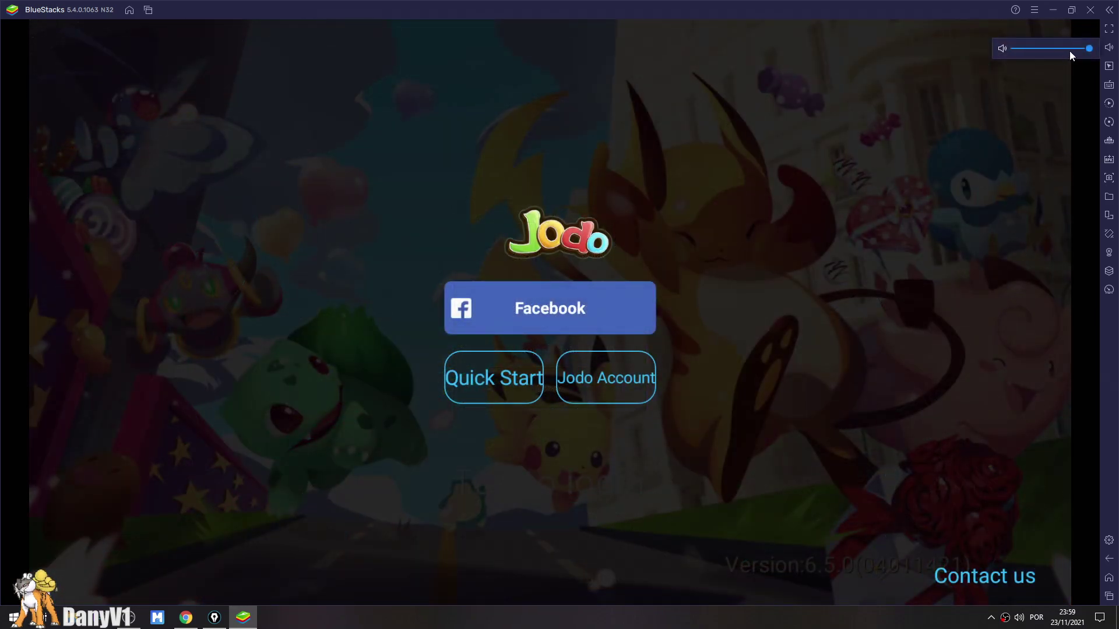
pyautogui.click(1001, 48)
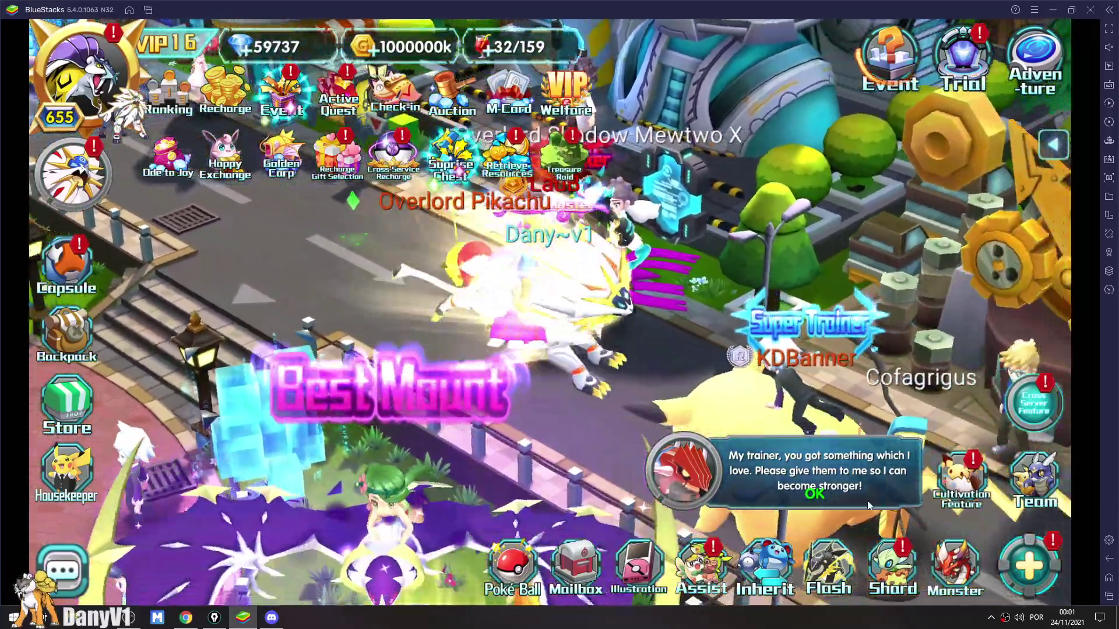
# Apply Power-saving Mode in the game's system settings from the trainer profile, and return to the game world.
pyautogui.click(102, 88)
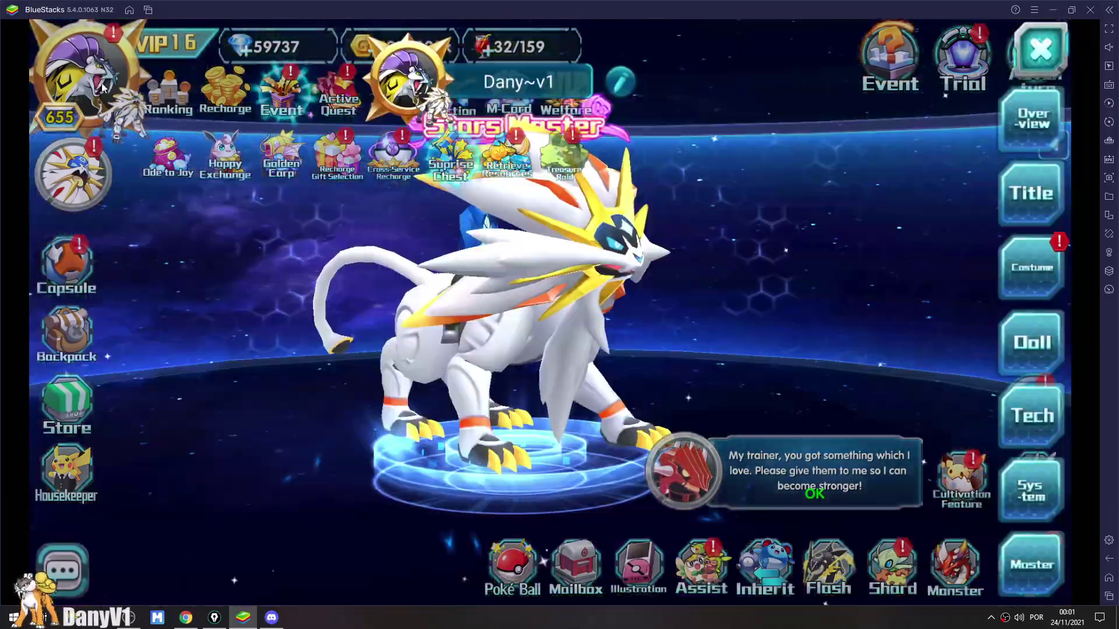
pyautogui.click(1004, 501)
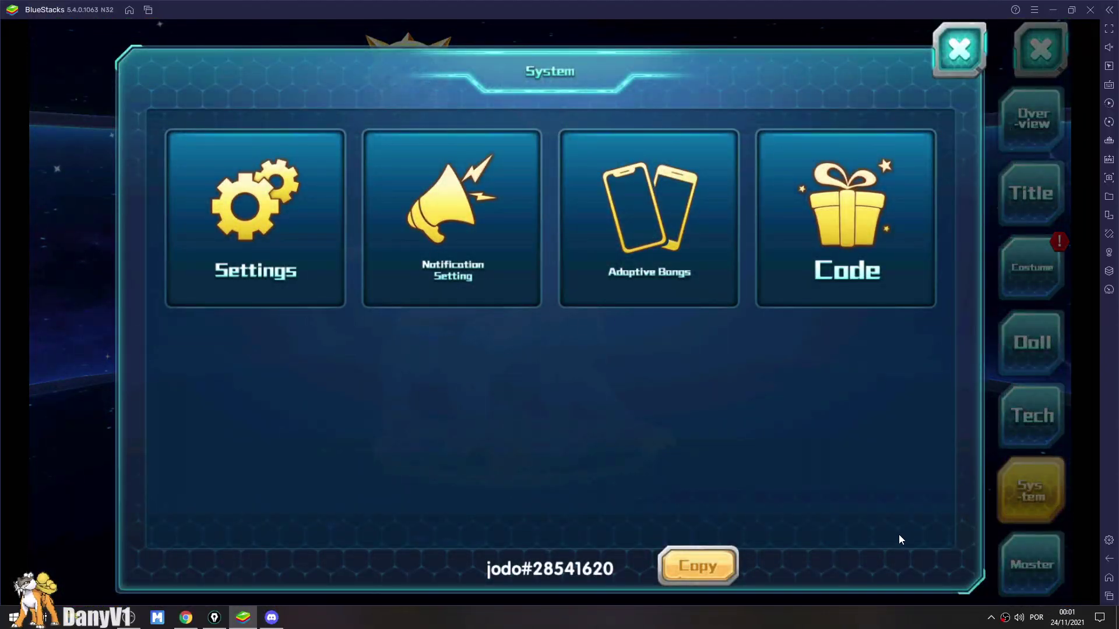
pyautogui.click(266, 243)
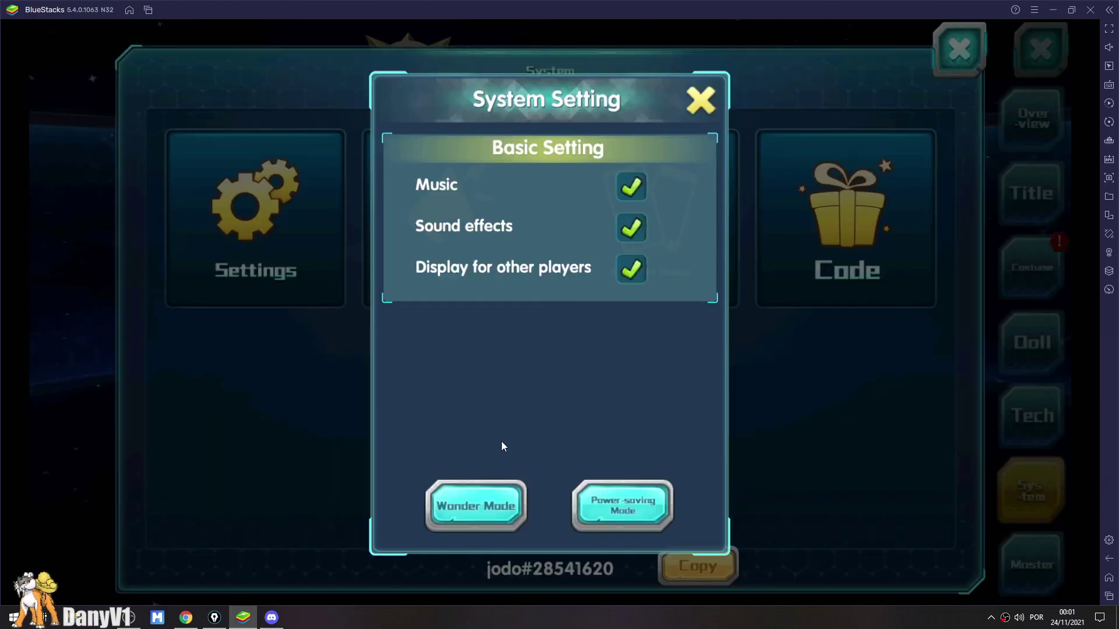
pyautogui.moveTo(884, 456)
pyautogui.mouseDown()
pyautogui.moveTo(630, 267)
pyautogui.moveTo(659, 446)
pyautogui.moveTo(539, 487)
pyautogui.moveTo(631, 506)
pyautogui.mouseUp()
pyautogui.click(644, 508)
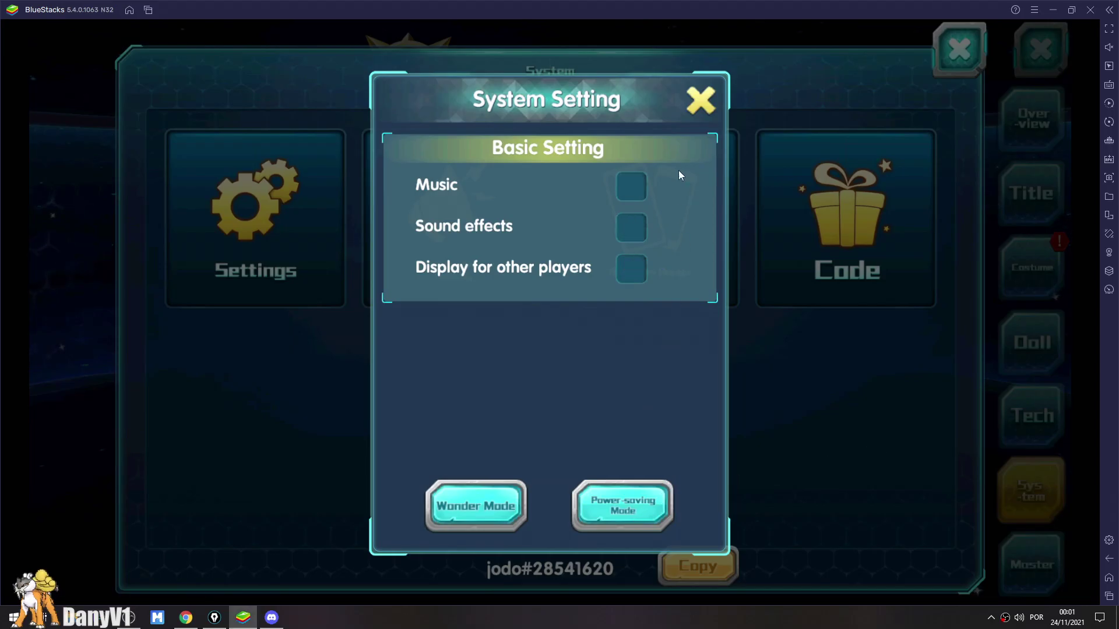
pyautogui.click(699, 99)
pyautogui.click(958, 51)
pyautogui.click(1041, 53)
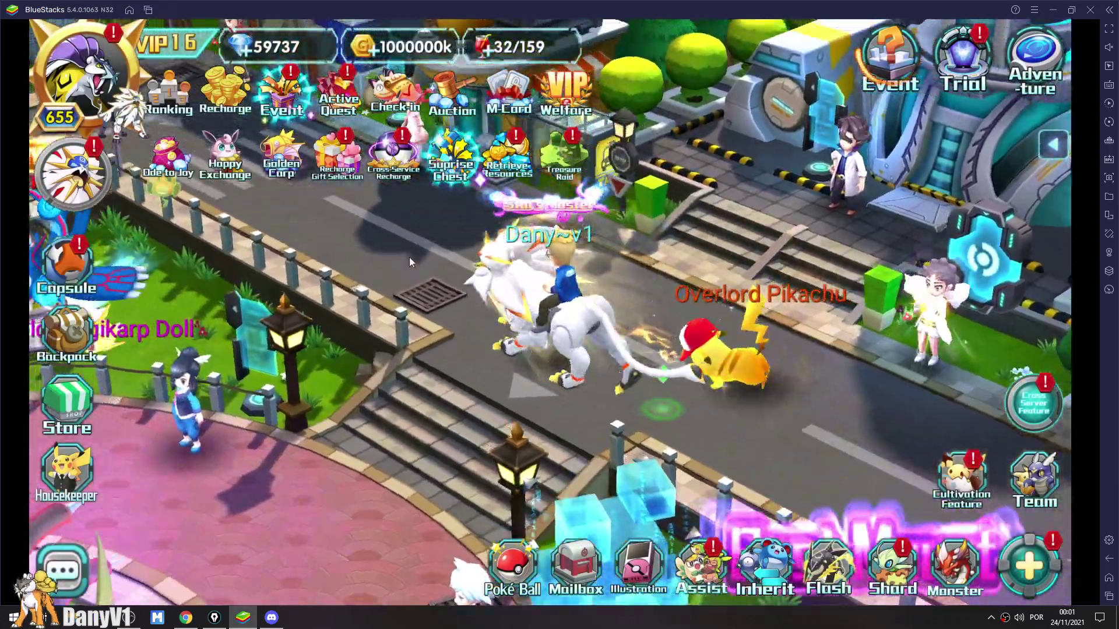